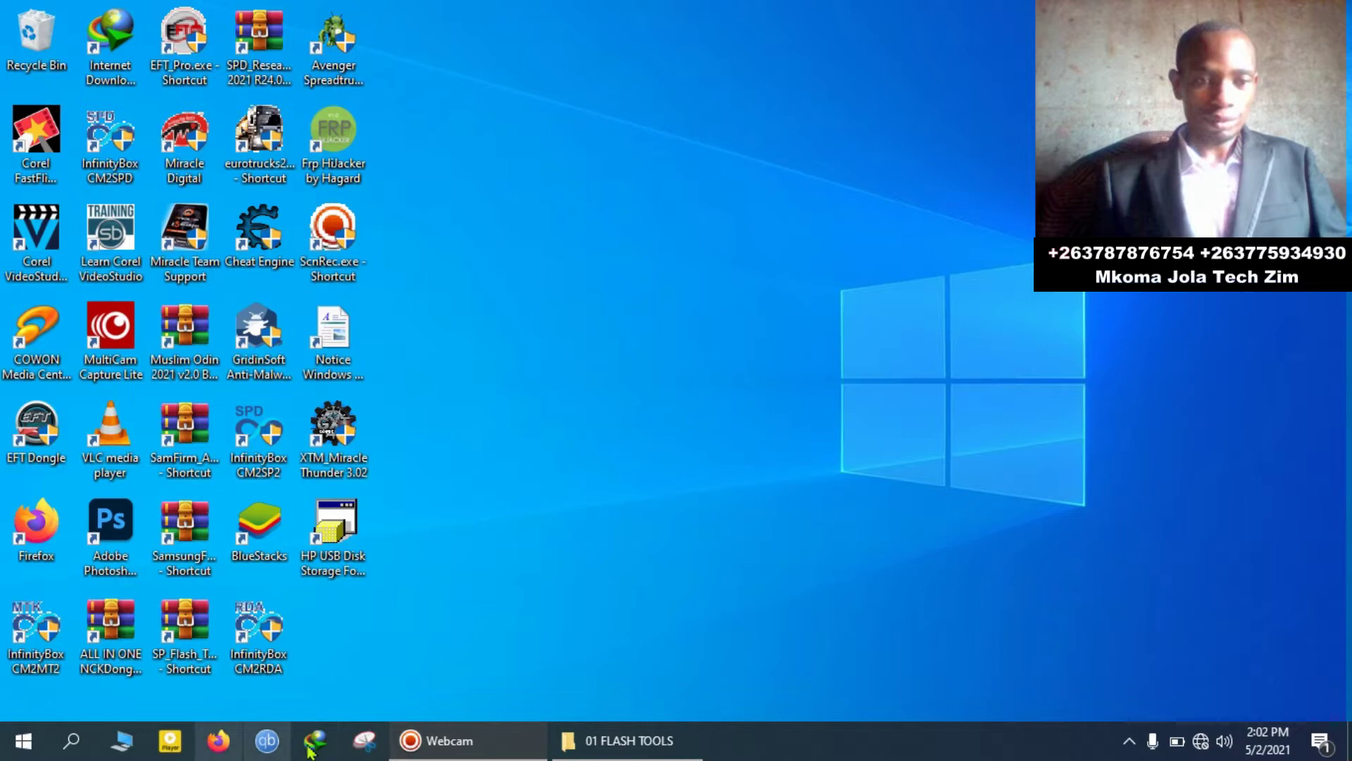
- Maximize the 01 FLASH TOOLS folder so the Miracle Thunder-2020 Premium v3.02.zip archive is listed
{"action": "left_click", "coordinate": [662, 753]}
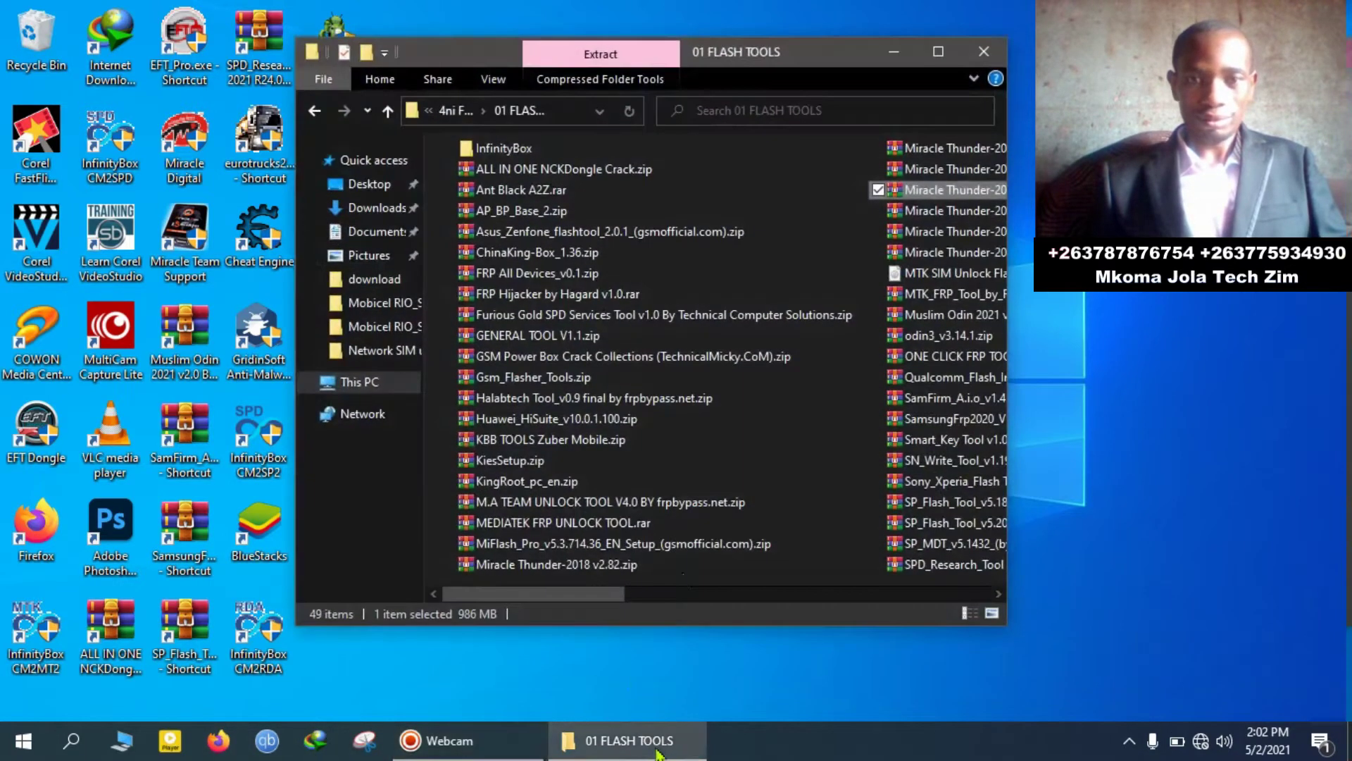
{"action": "double_click", "coordinate": [806, 61]}
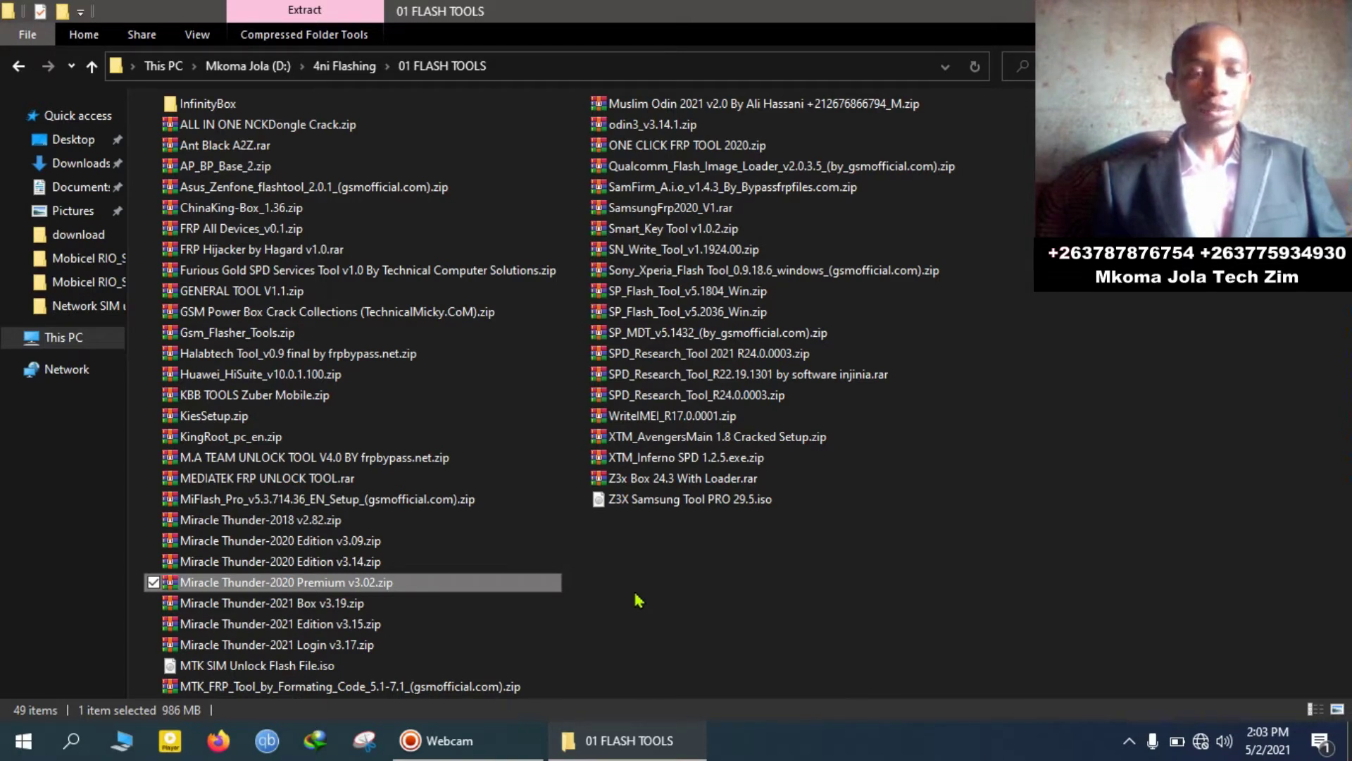
- Open Miracle Thunder-2020 Premium v3.02.zip in WinRAR and run the XTM_Miracle Thunder setup executable
{"action": "double_click", "coordinate": [192, 587]}
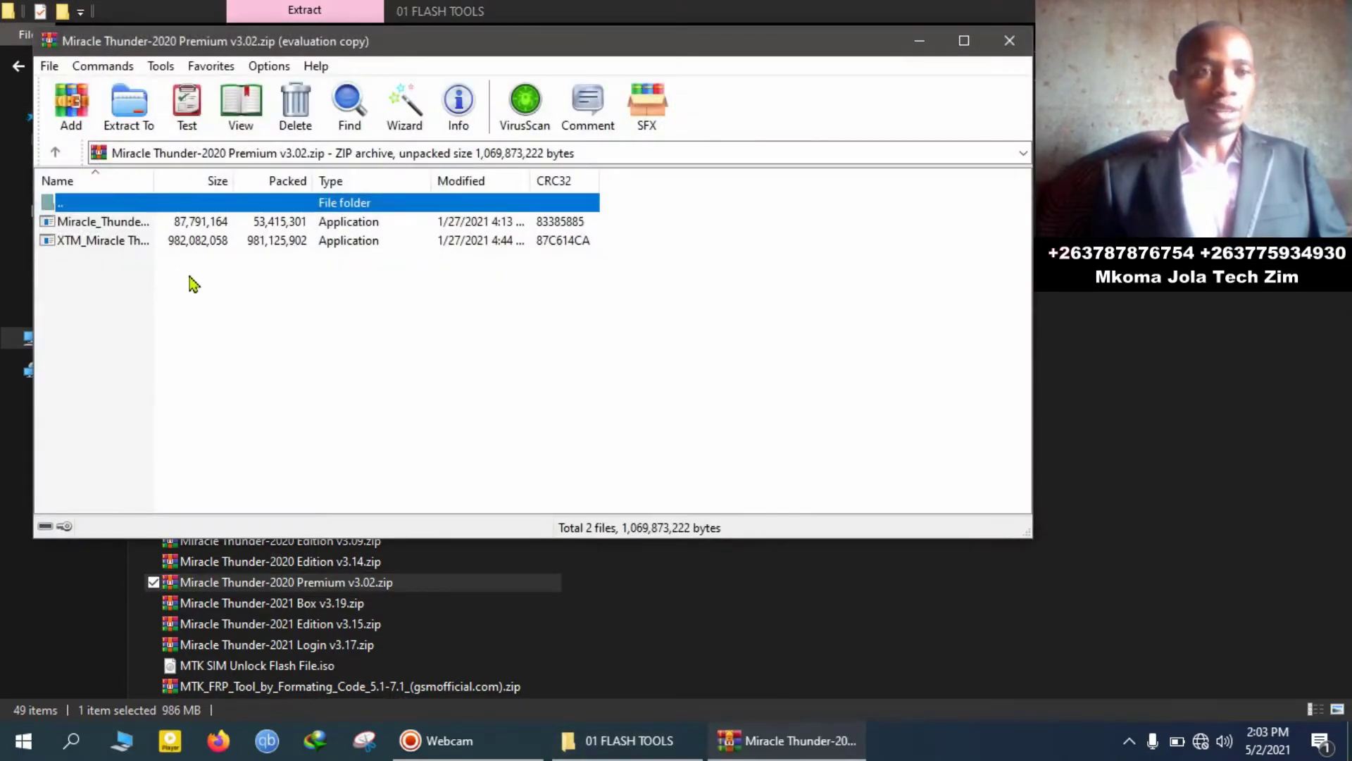
{"action": "left_click", "coordinate": [125, 245]}
{"action": "double_click", "coordinate": [124, 246]}
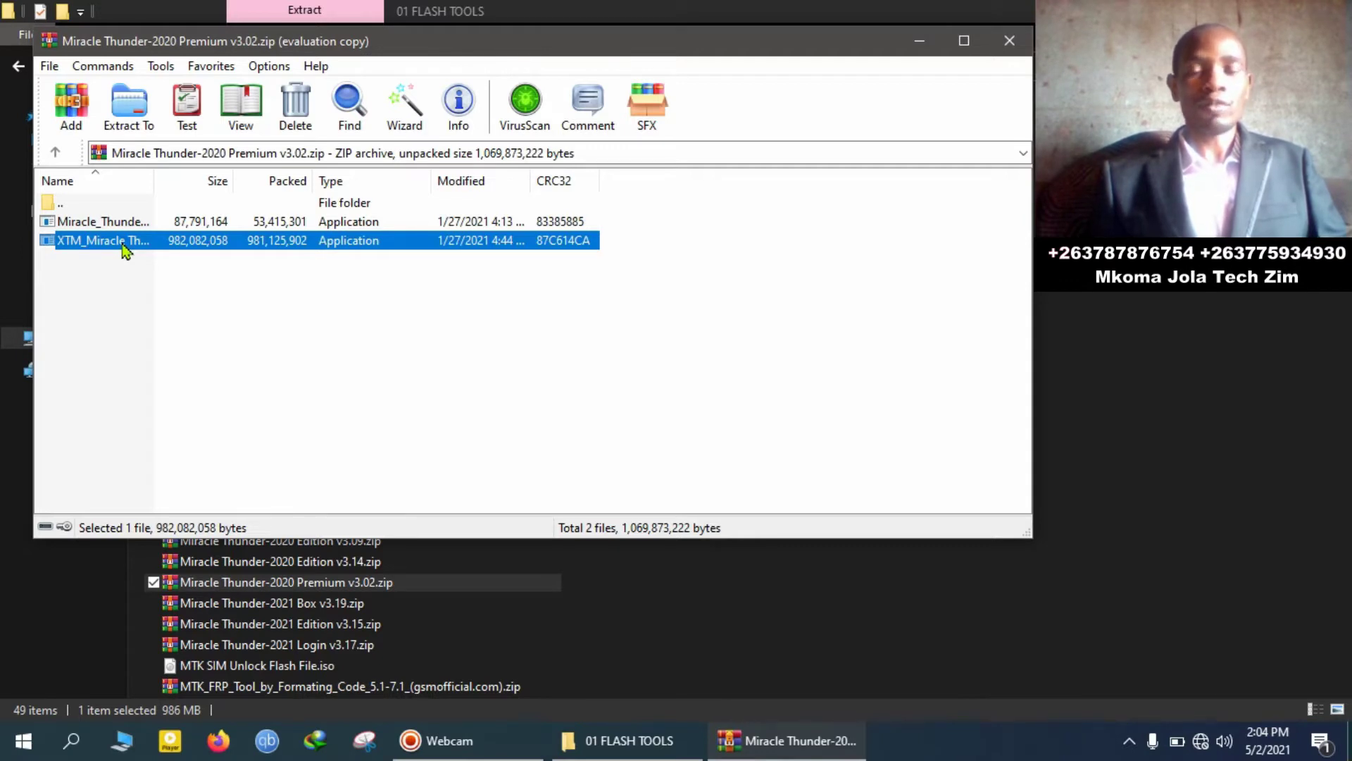
{"action": "double_click", "coordinate": [124, 241]}
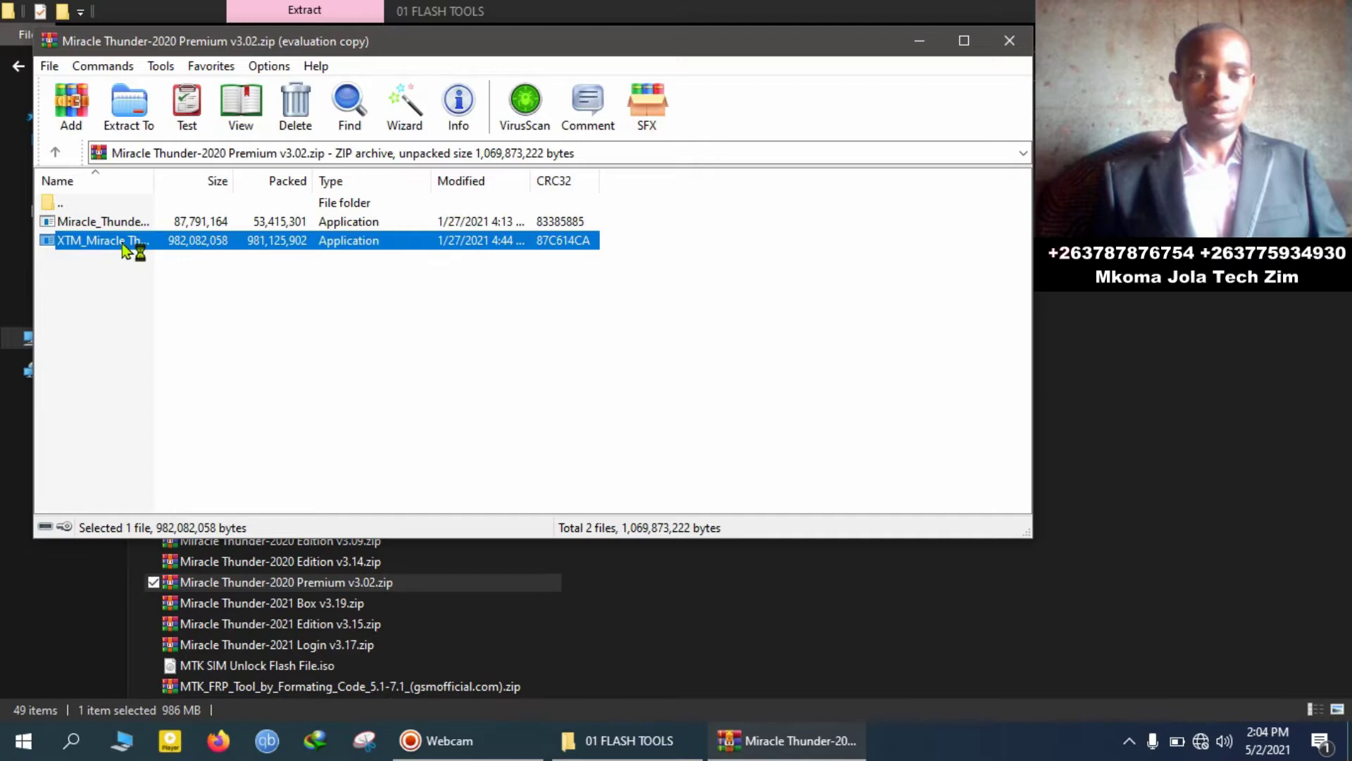
- Minimize WinRAR and the restored 01 FLASH TOOLS window to reveal the installer's language prompt
{"action": "left_click", "coordinate": [916, 43]}
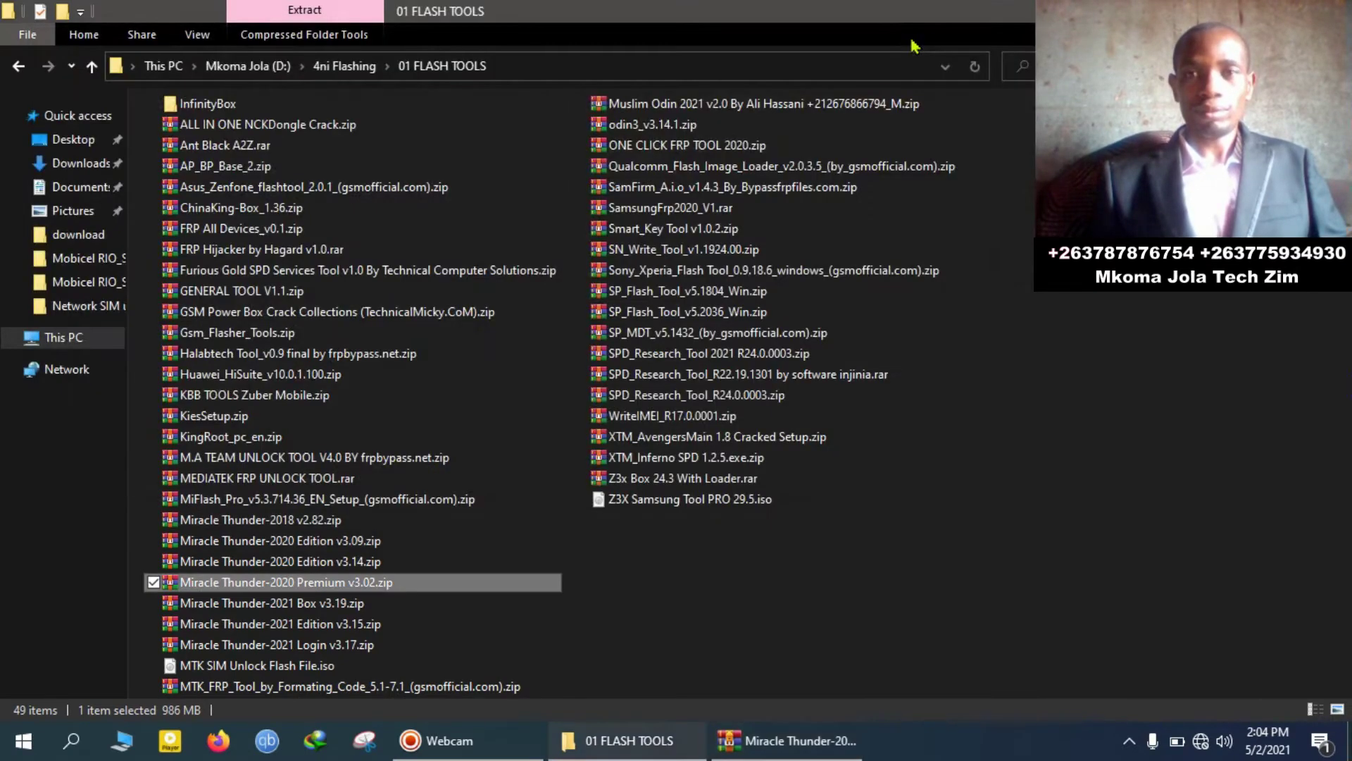
{"action": "double_click", "coordinate": [879, 16]}
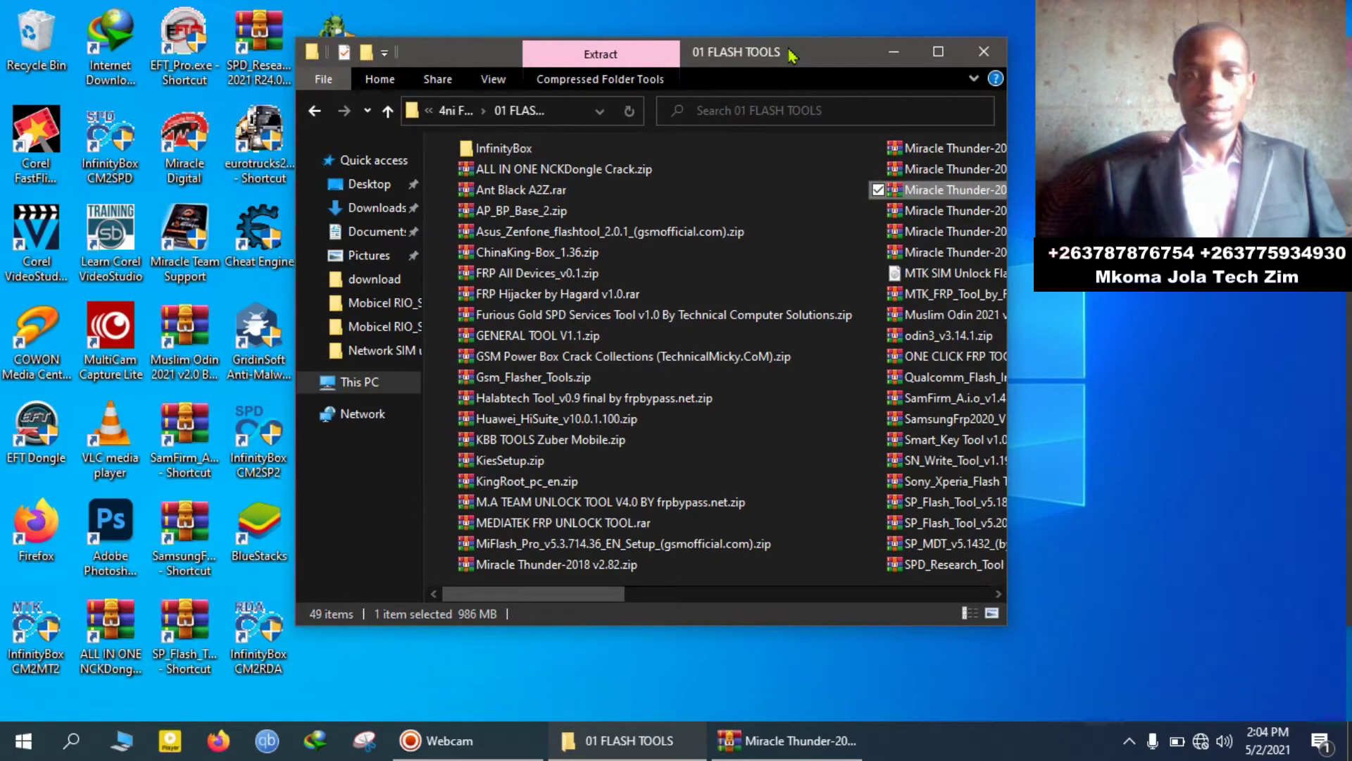
{"action": "left_click", "coordinate": [893, 51]}
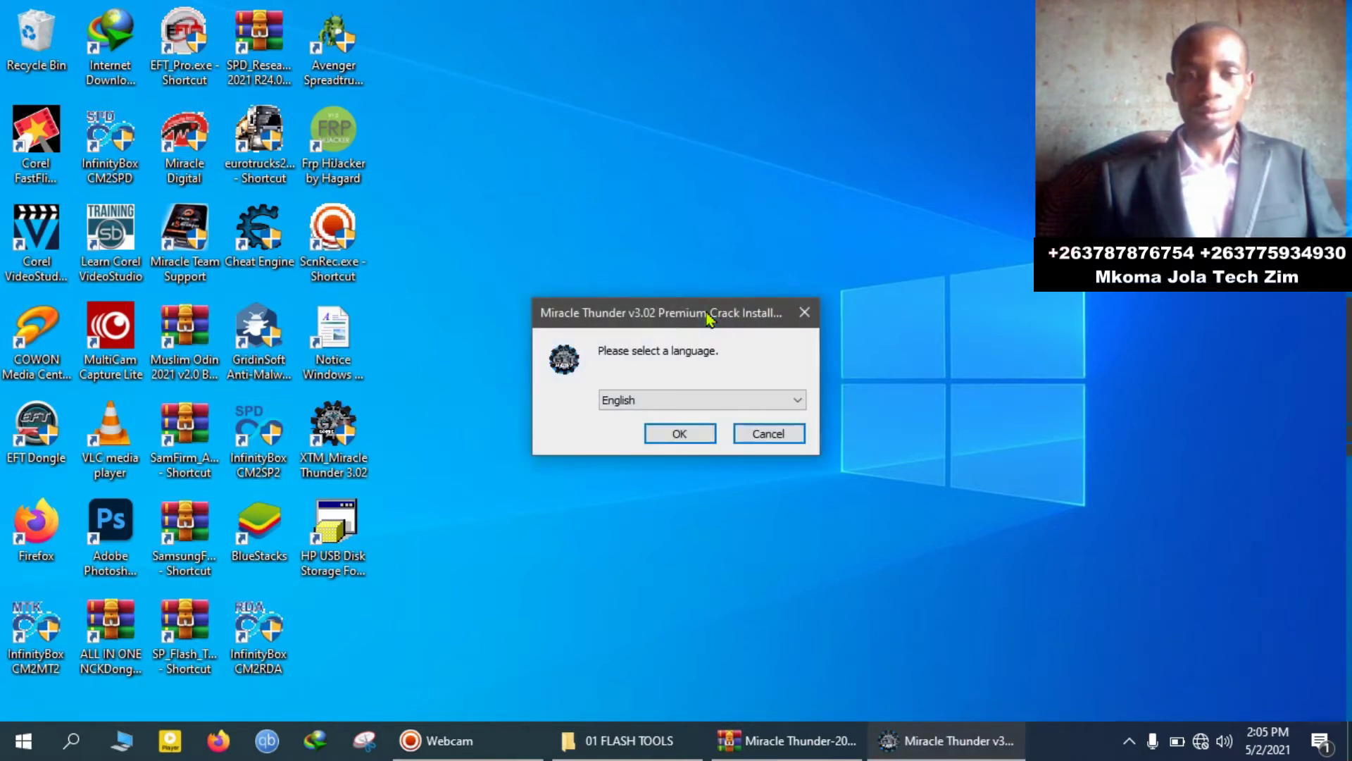
- Install Miracle Thunder v3.02 in English to the default C:\Gsm_X_Team folder, accepting the licence
{"action": "left_click", "coordinate": [677, 435]}
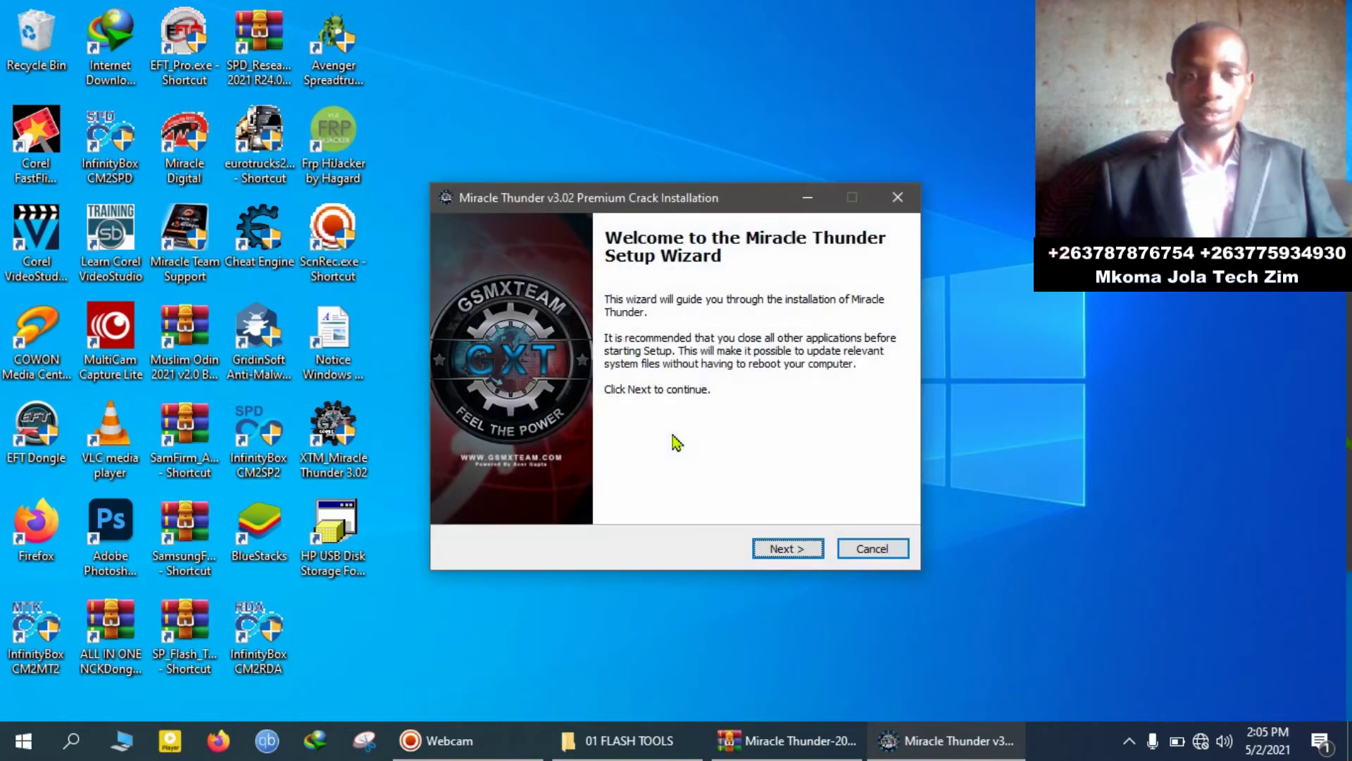
{"action": "left_click", "coordinate": [781, 549]}
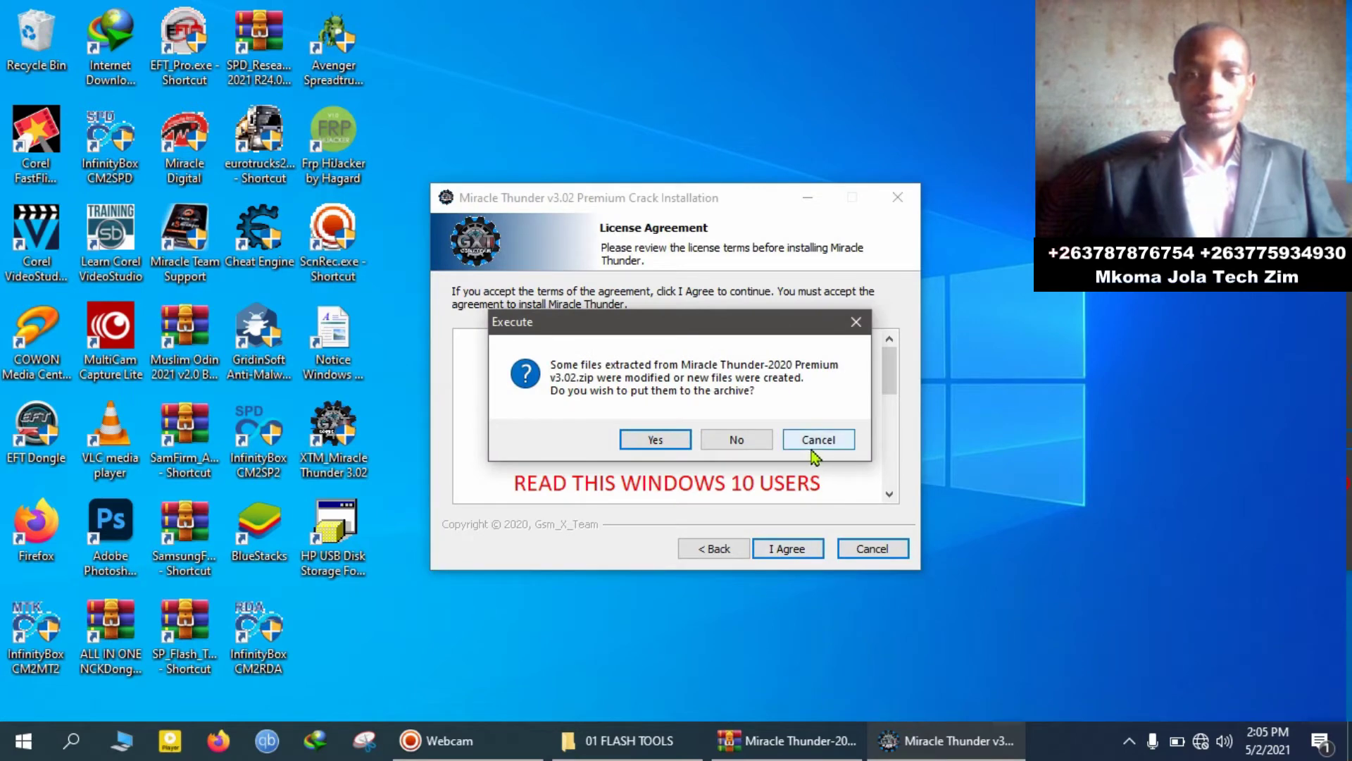
{"action": "left_click", "coordinate": [813, 450]}
{"action": "left_click", "coordinate": [787, 549]}
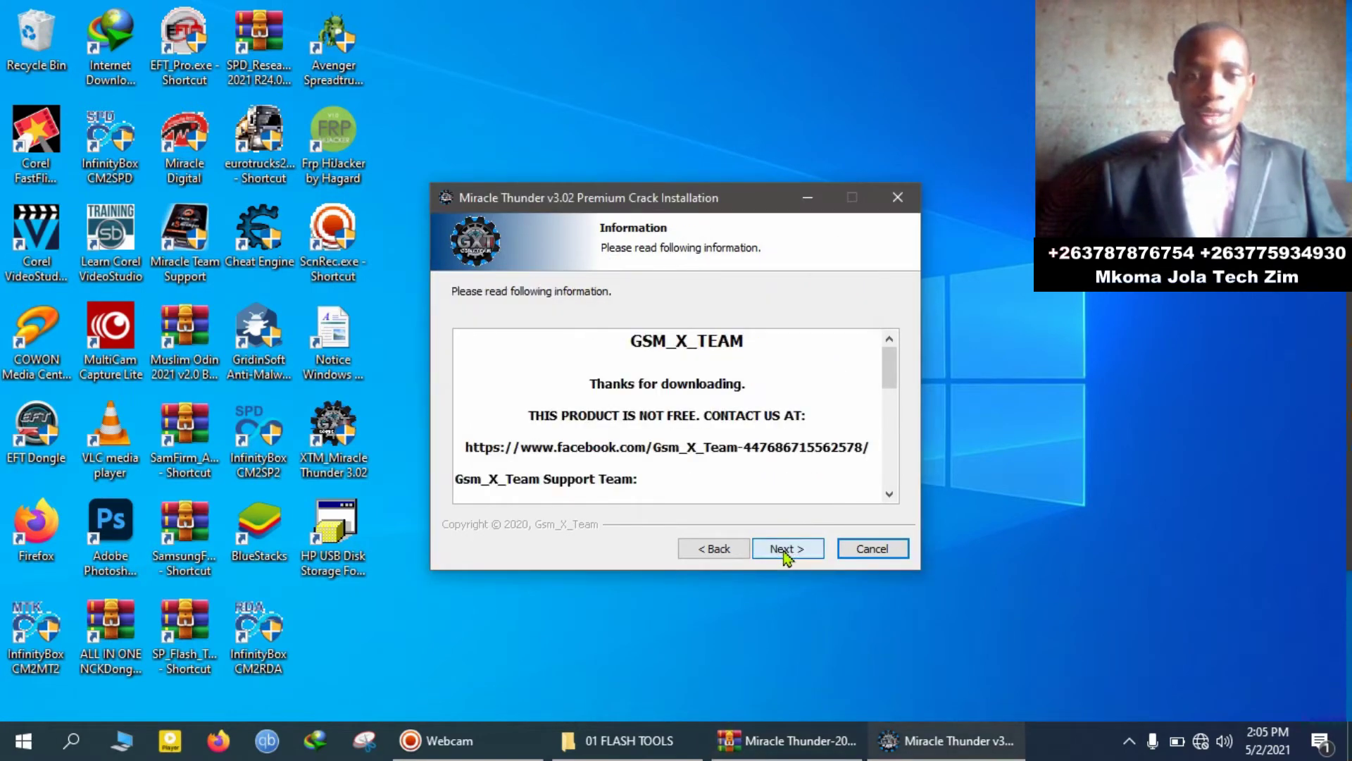
{"action": "left_click", "coordinate": [785, 552]}
{"action": "left_click", "coordinate": [785, 552]}
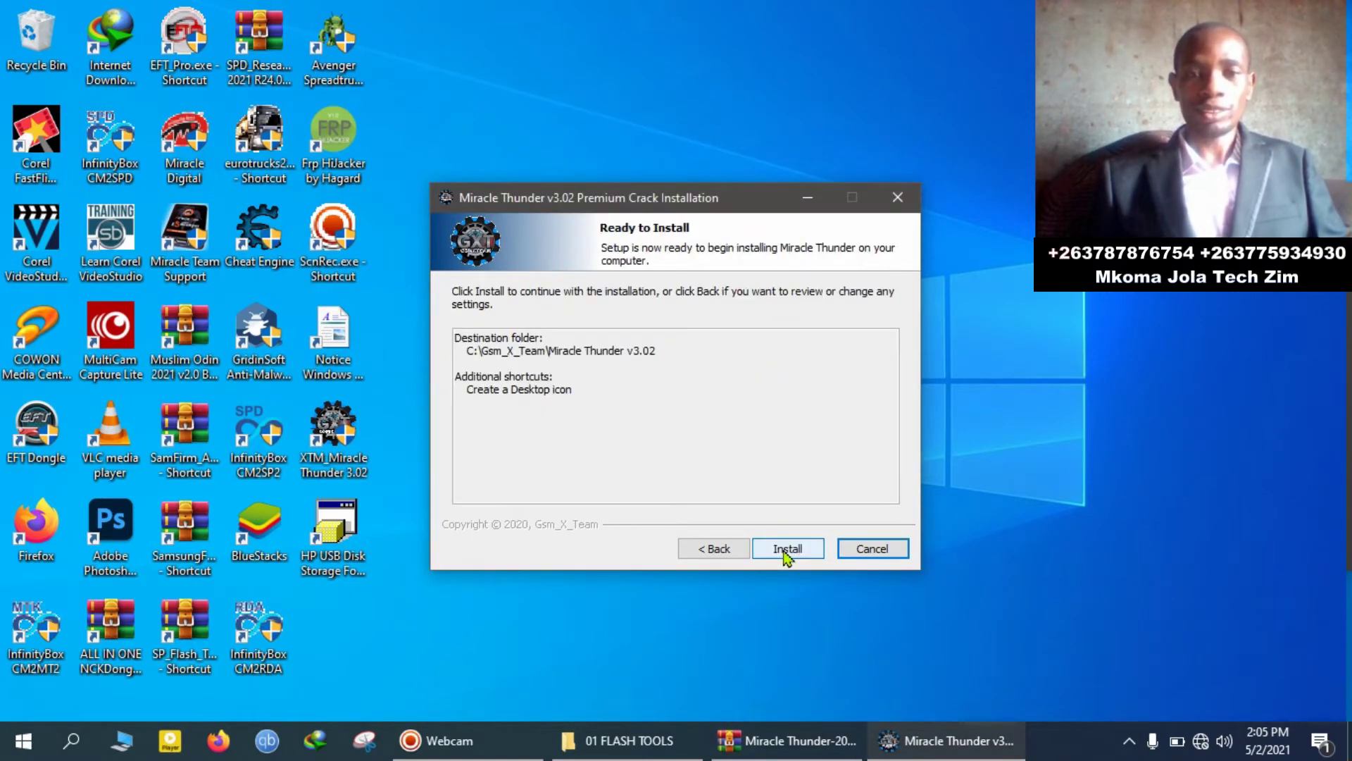
{"action": "left_click", "coordinate": [787, 552]}
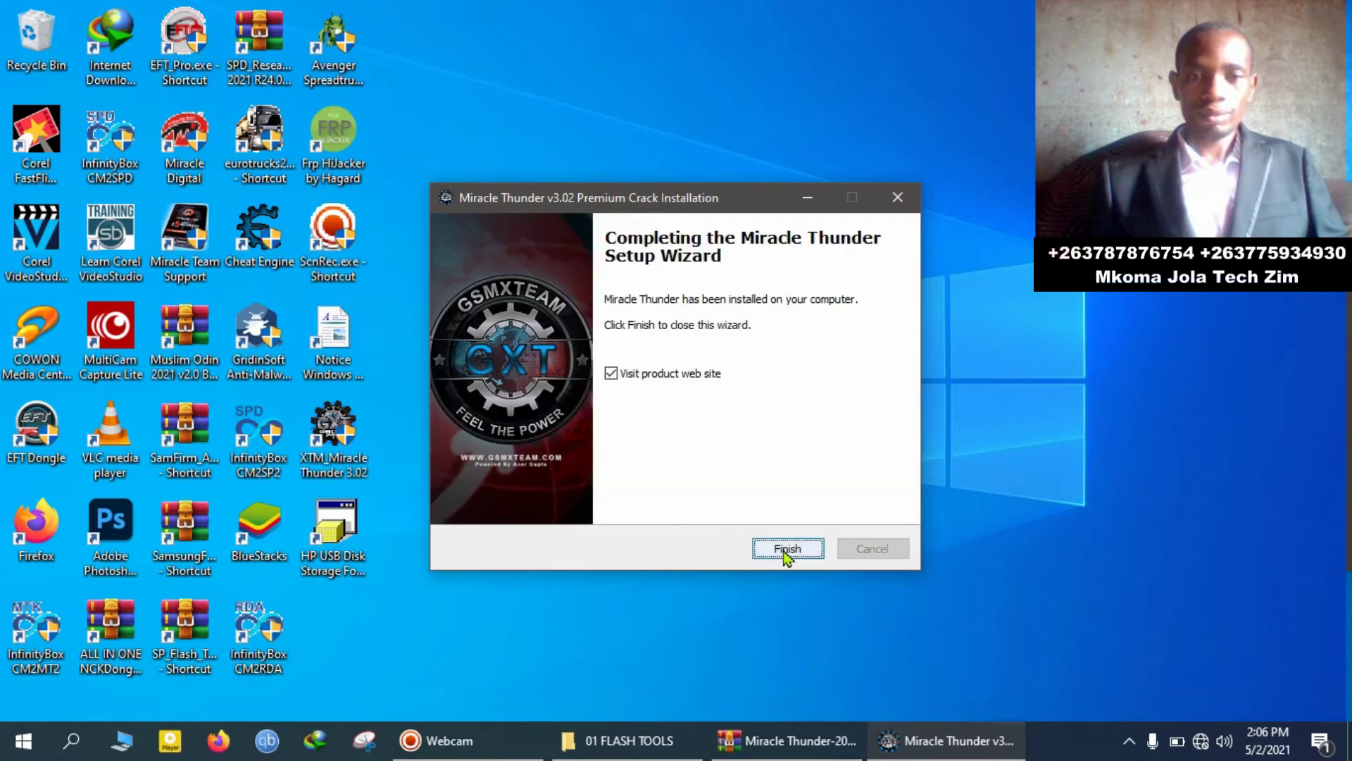
- Finish setup without visiting the website, launch XTM_Miracle Thunder 3.02, and dismiss the hardware ID error
{"action": "left_click", "coordinate": [611, 373]}
{"action": "left_click", "coordinate": [782, 548]}
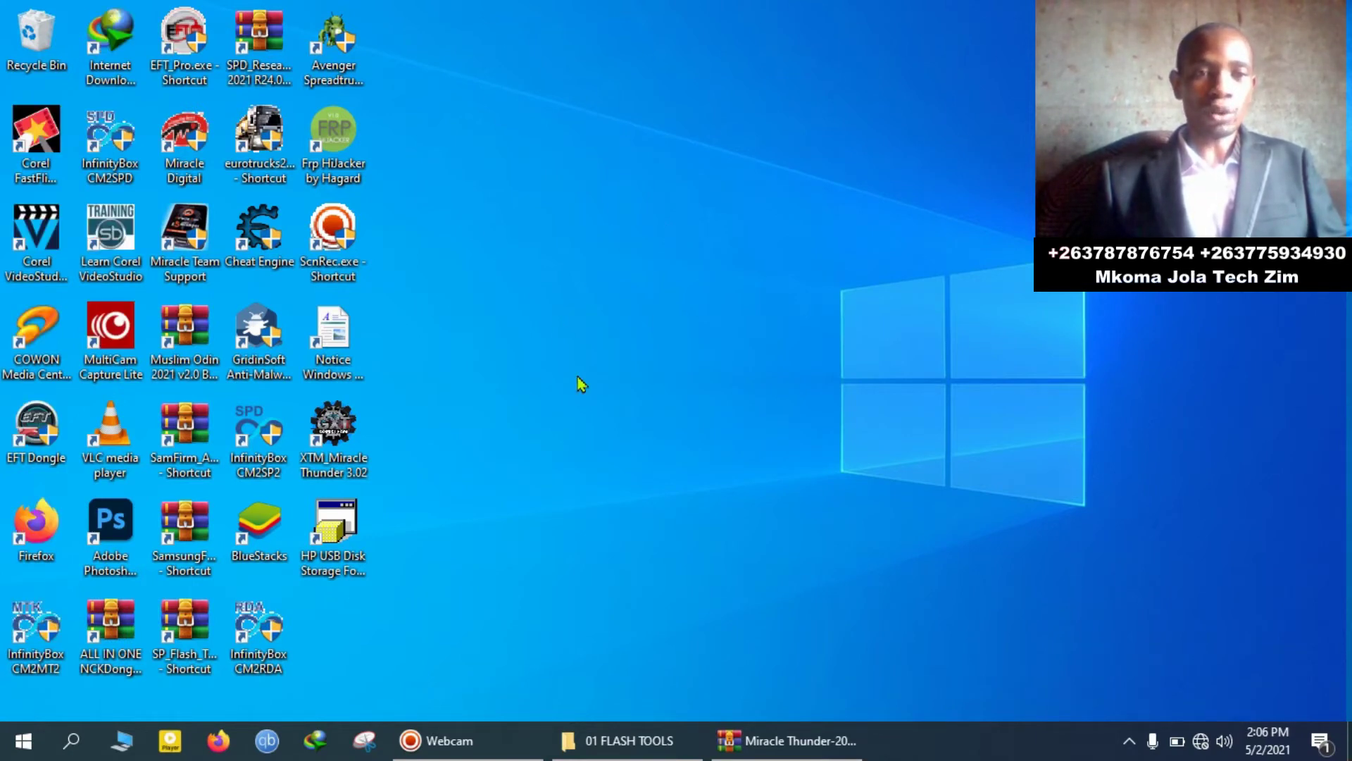
{"action": "double_click", "coordinate": [343, 433]}
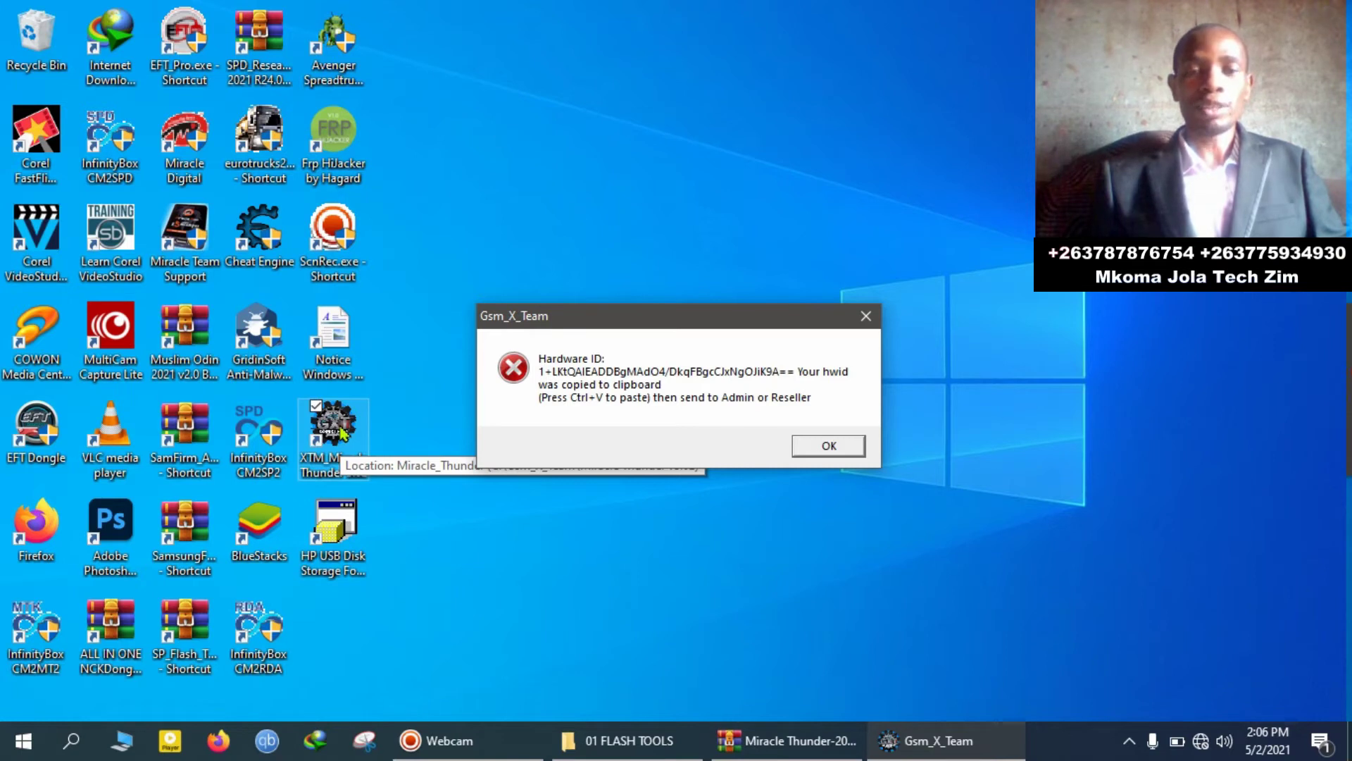
{"action": "left_click", "coordinate": [829, 446]}
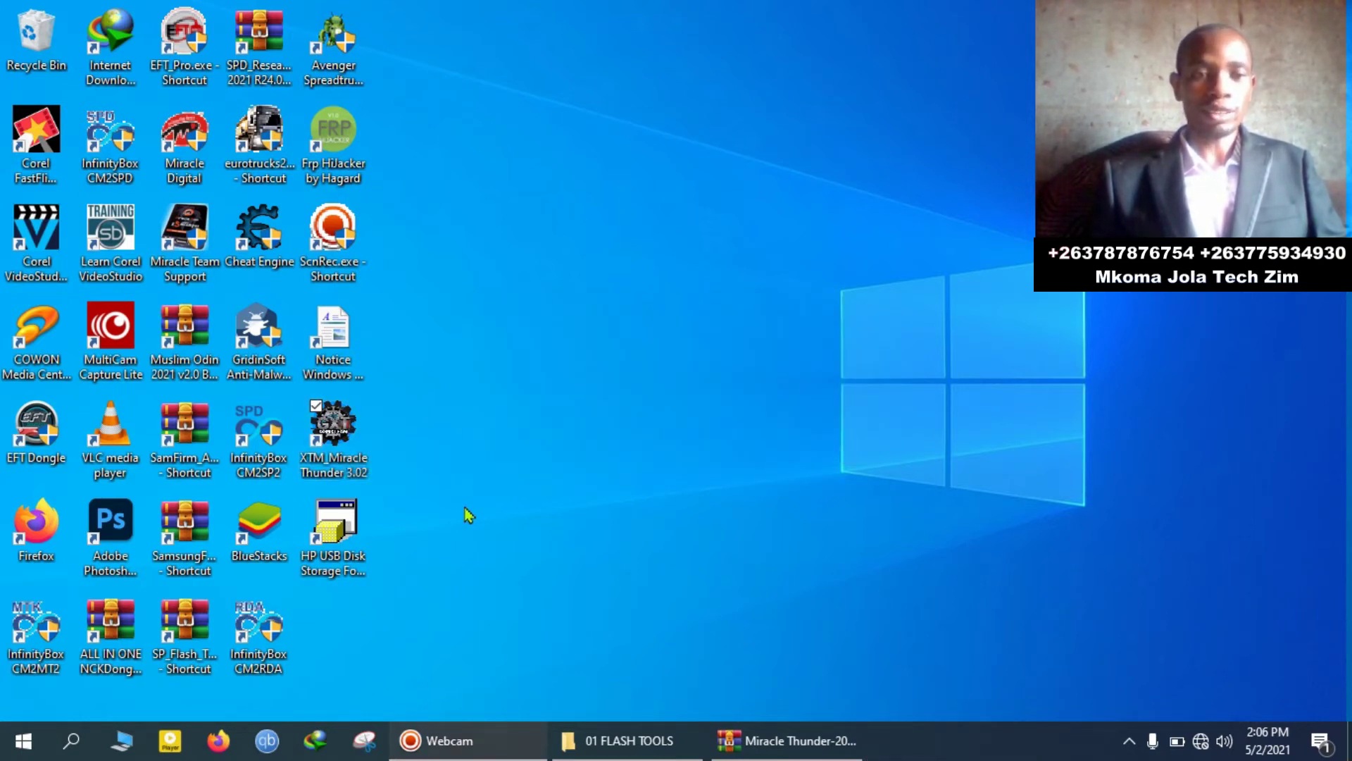
- Copy Miracle_Thunder.exe from the WinRAR archive to the clipboard, then minimize WinRAR
{"action": "left_click", "coordinate": [767, 751]}
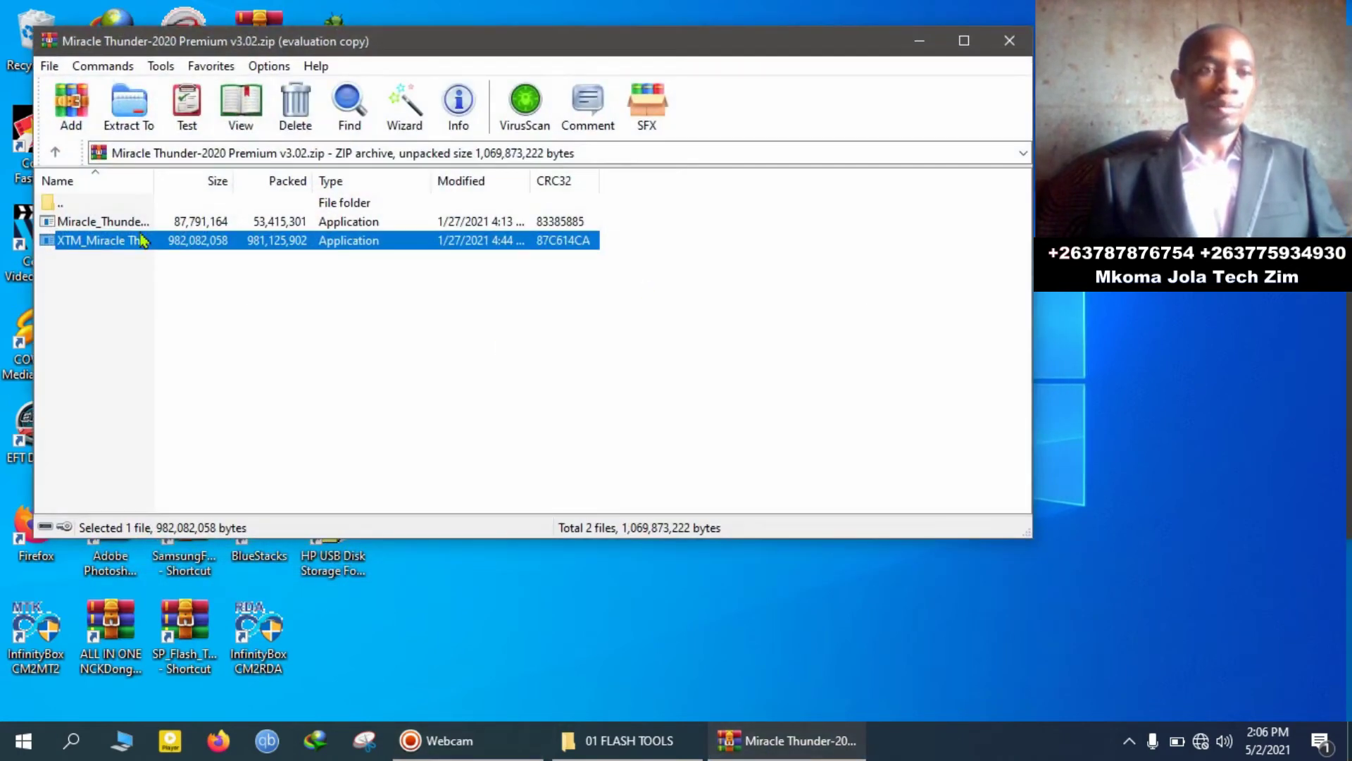
{"action": "left_click", "coordinate": [98, 224]}
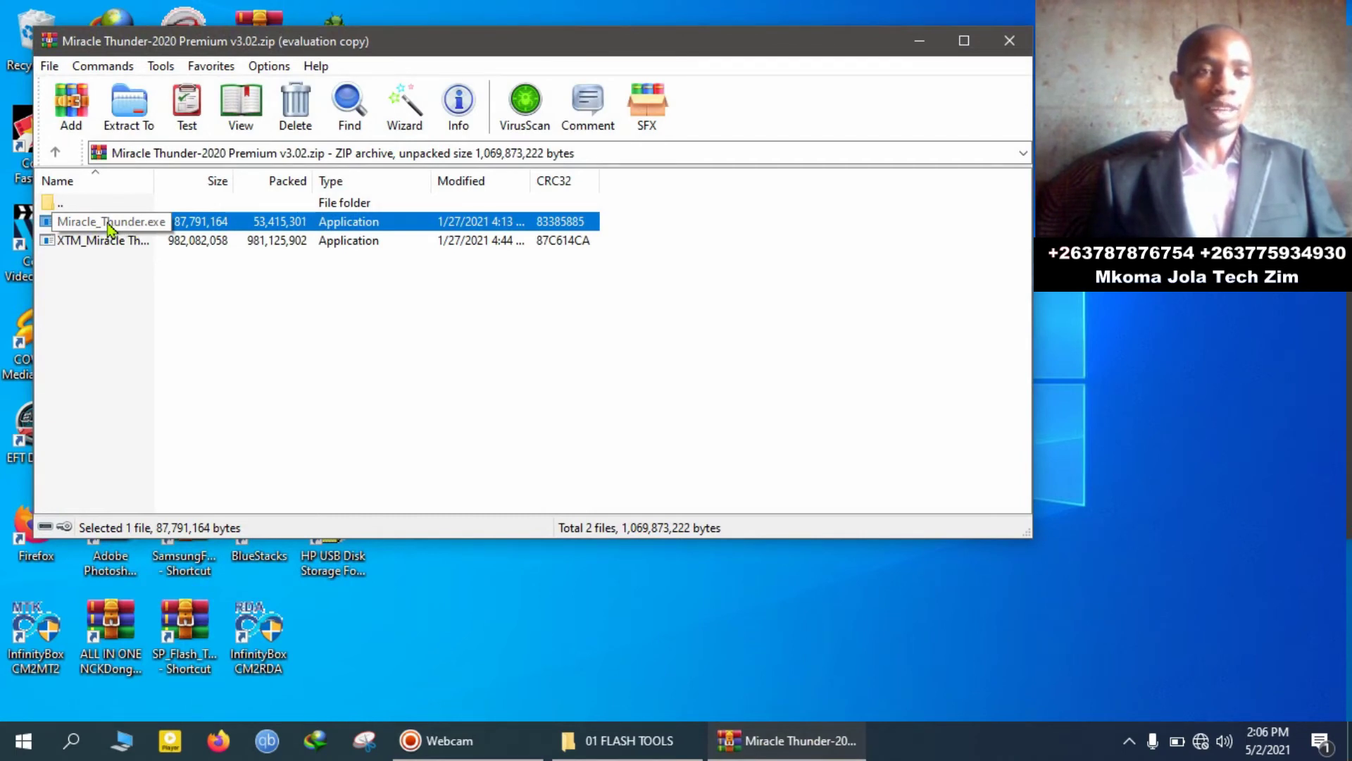
{"action": "right_click", "coordinate": [108, 223]}
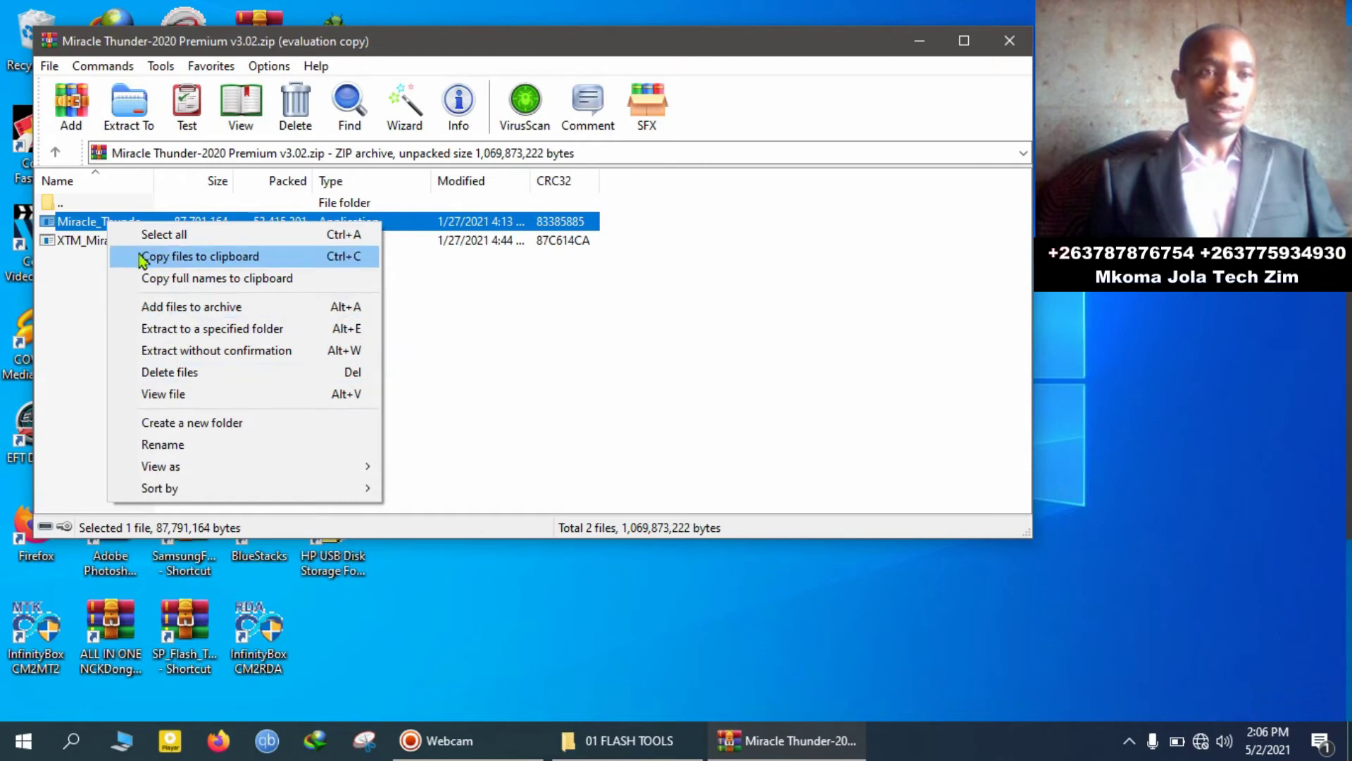
{"action": "left_click", "coordinate": [193, 258]}
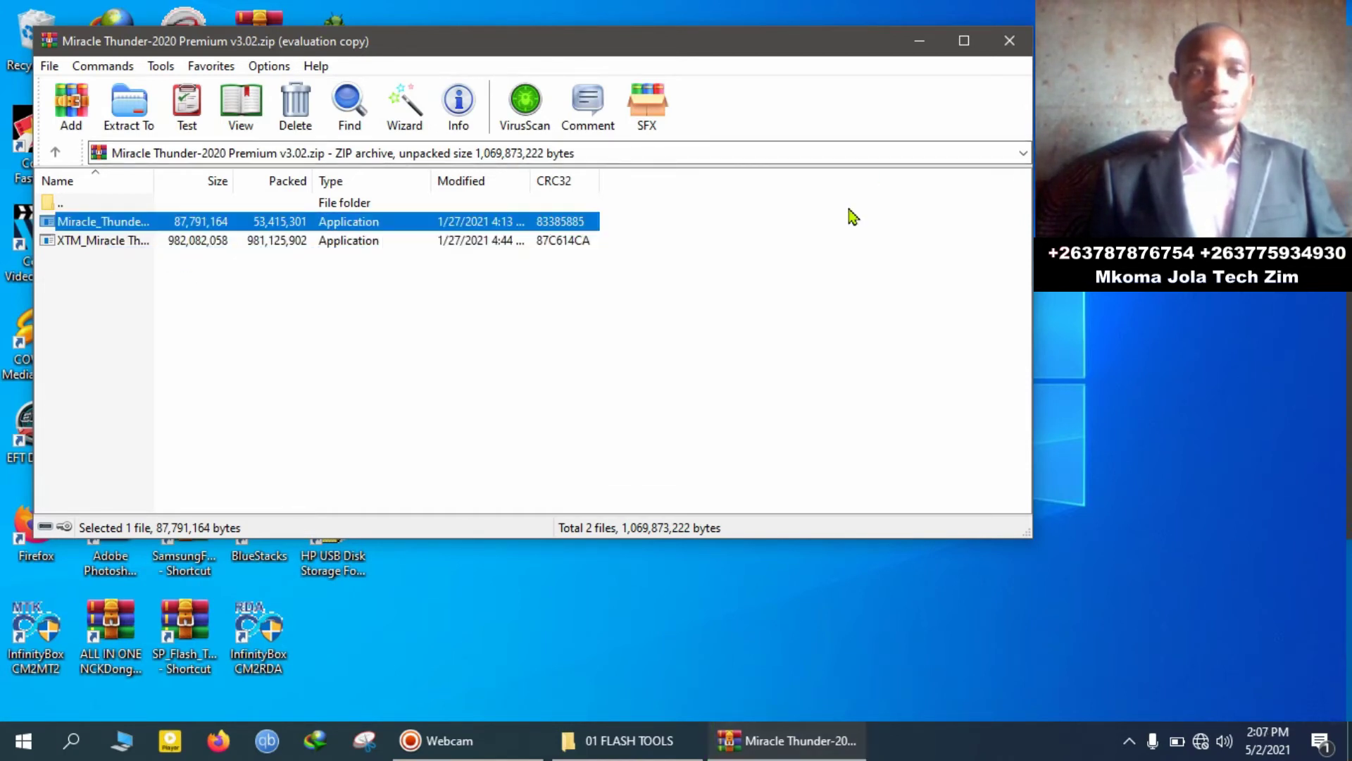
{"action": "left_click", "coordinate": [920, 42]}
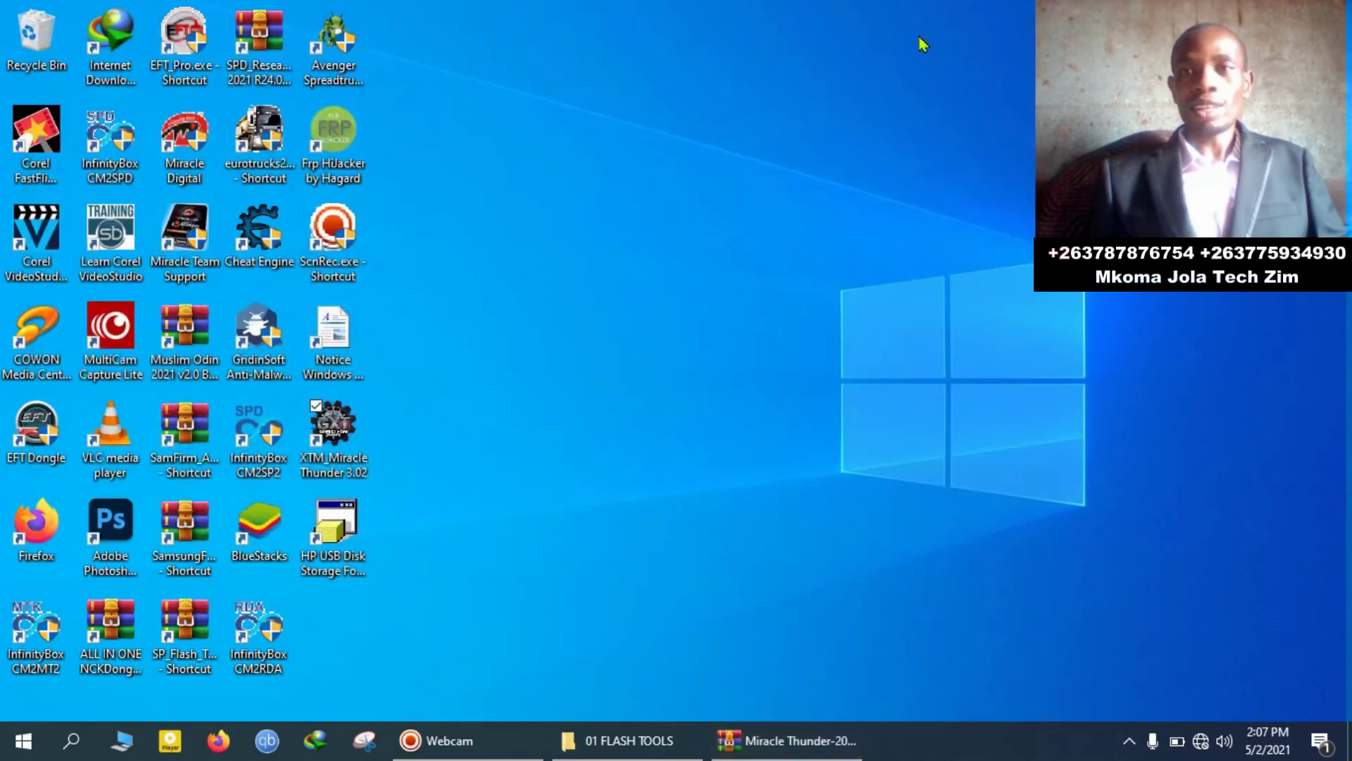
- Paste Miracle_Thunder.exe into the shortcut's install folder, replacing the existing file
{"action": "right_click", "coordinate": [335, 434]}
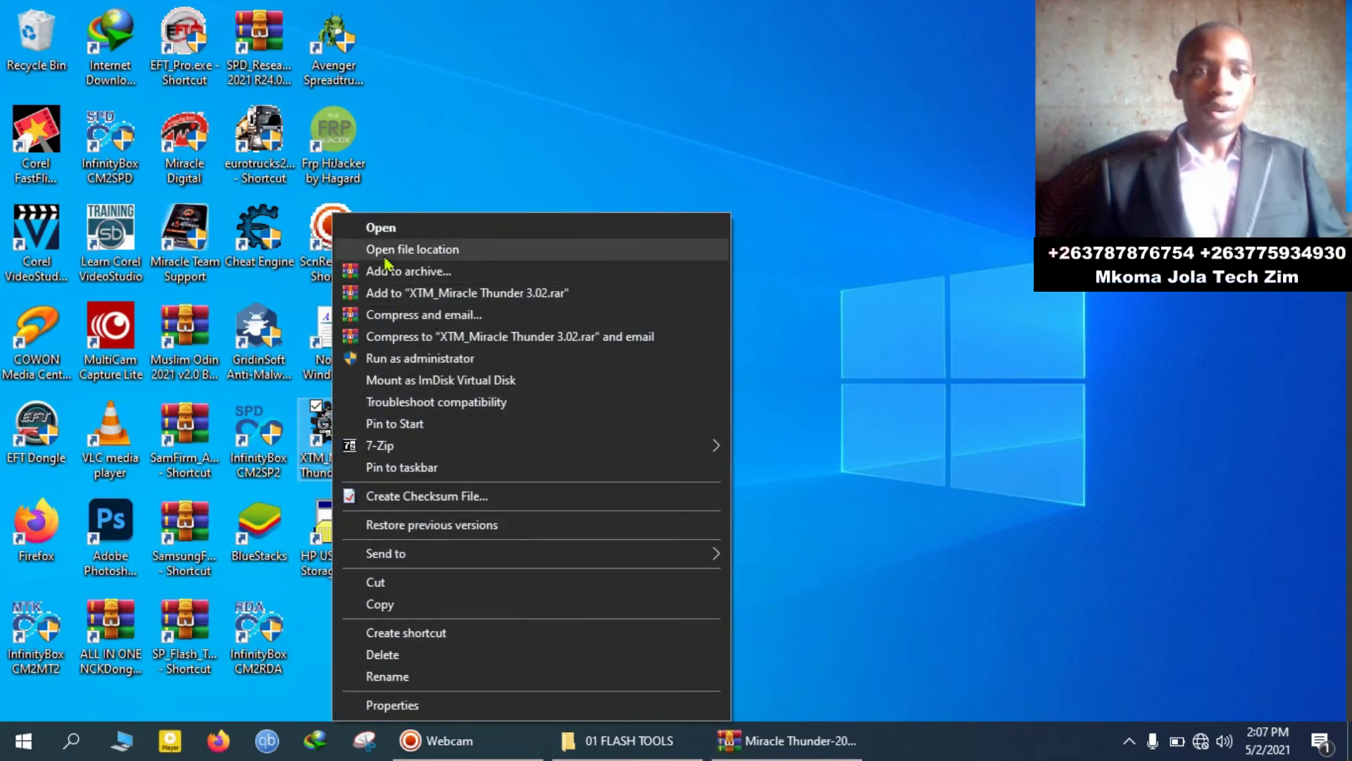
{"action": "left_click", "coordinate": [410, 250]}
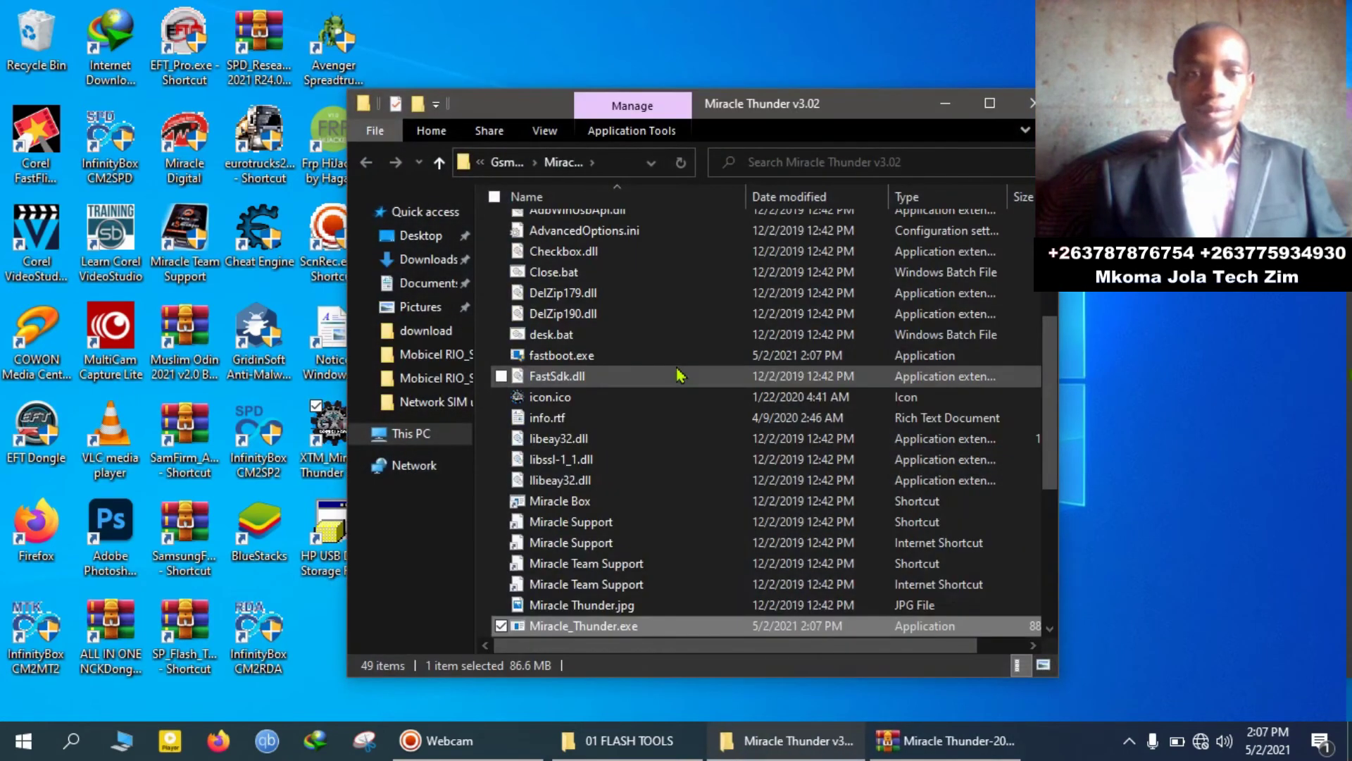
{"action": "right_click", "coordinate": [484, 507]}
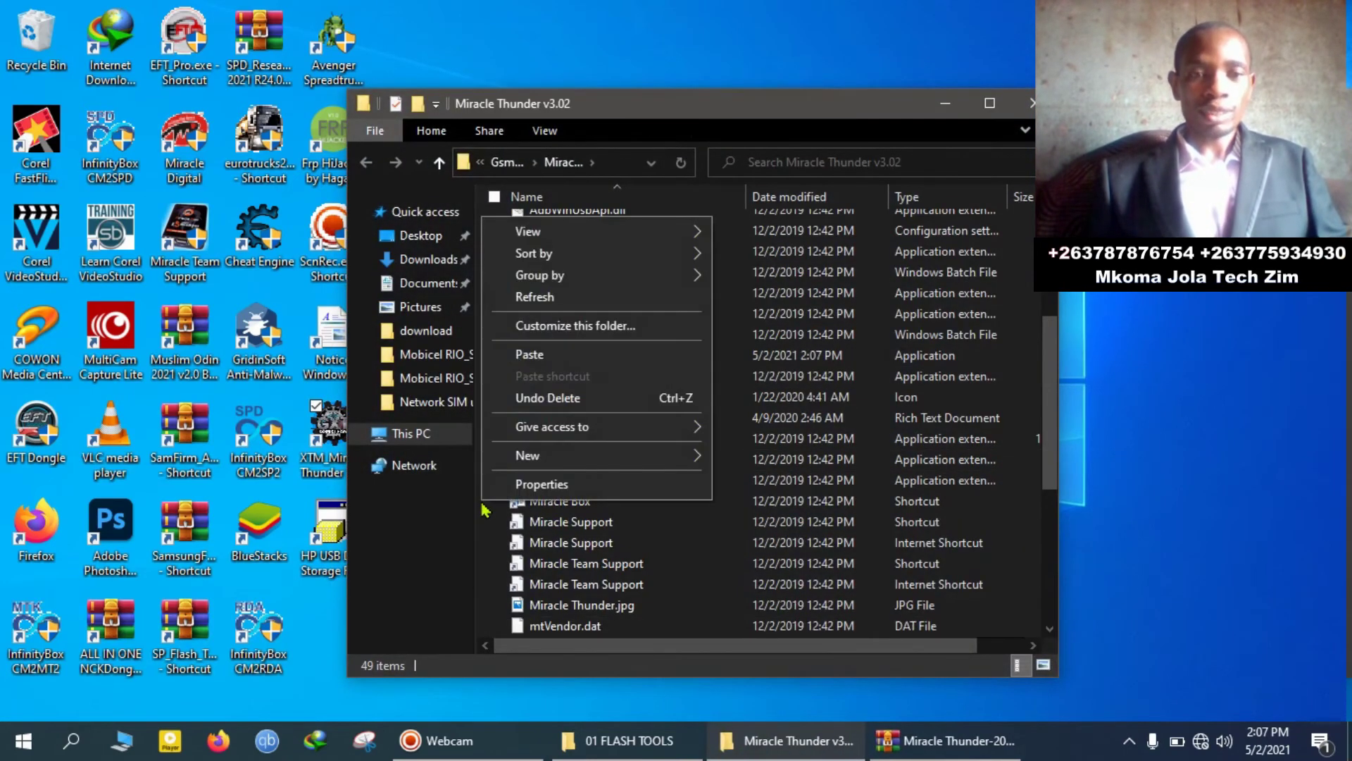
{"action": "left_click", "coordinate": [532, 356]}
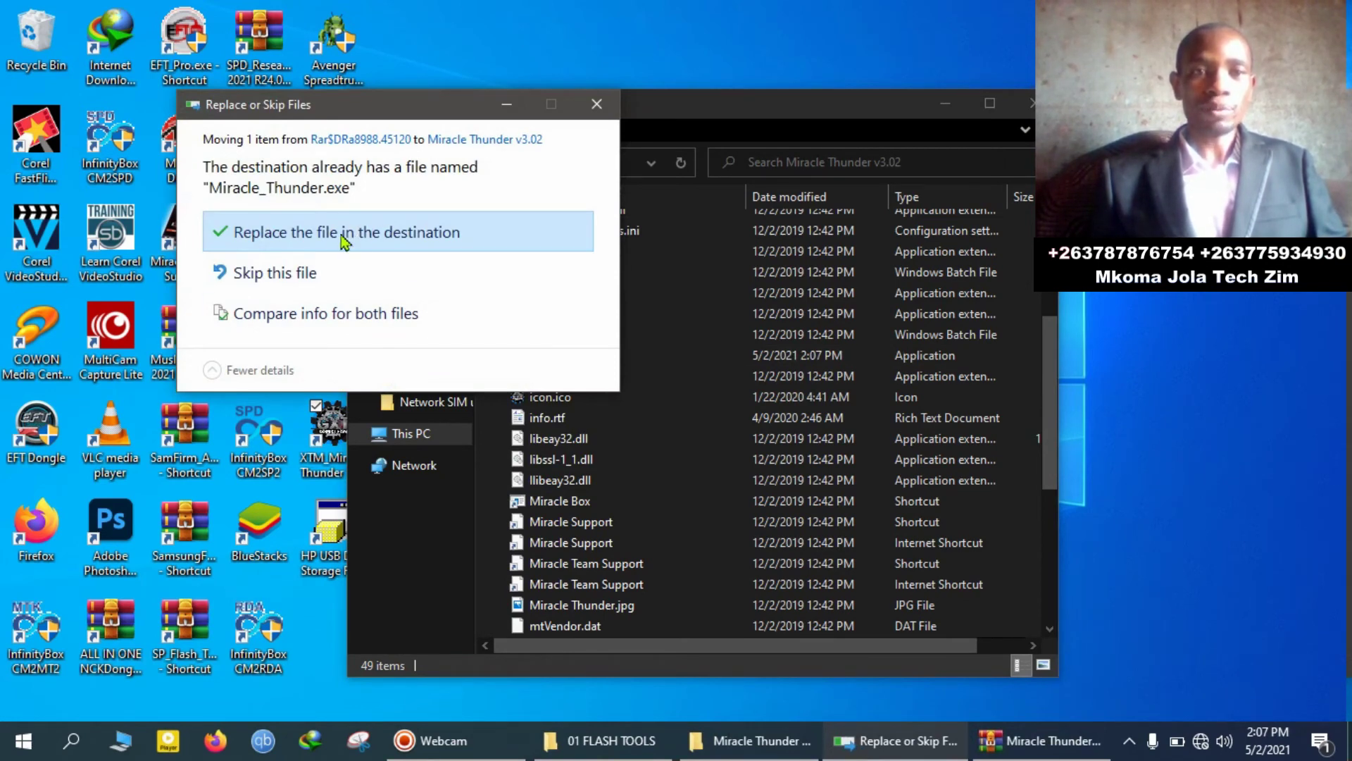
{"action": "left_click", "coordinate": [356, 236]}
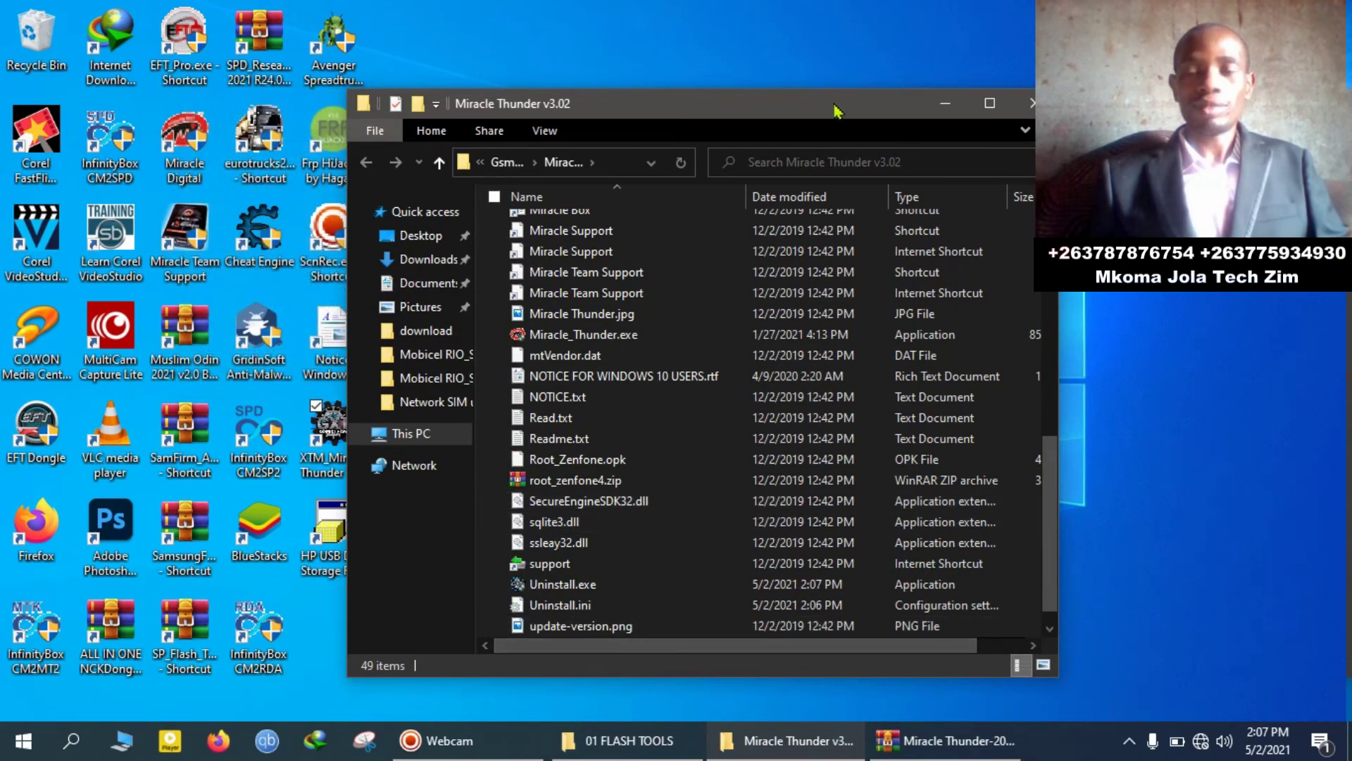
{"action": "left_click_drag", "start_coordinate": [835, 111], "coordinate": [737, 112]}
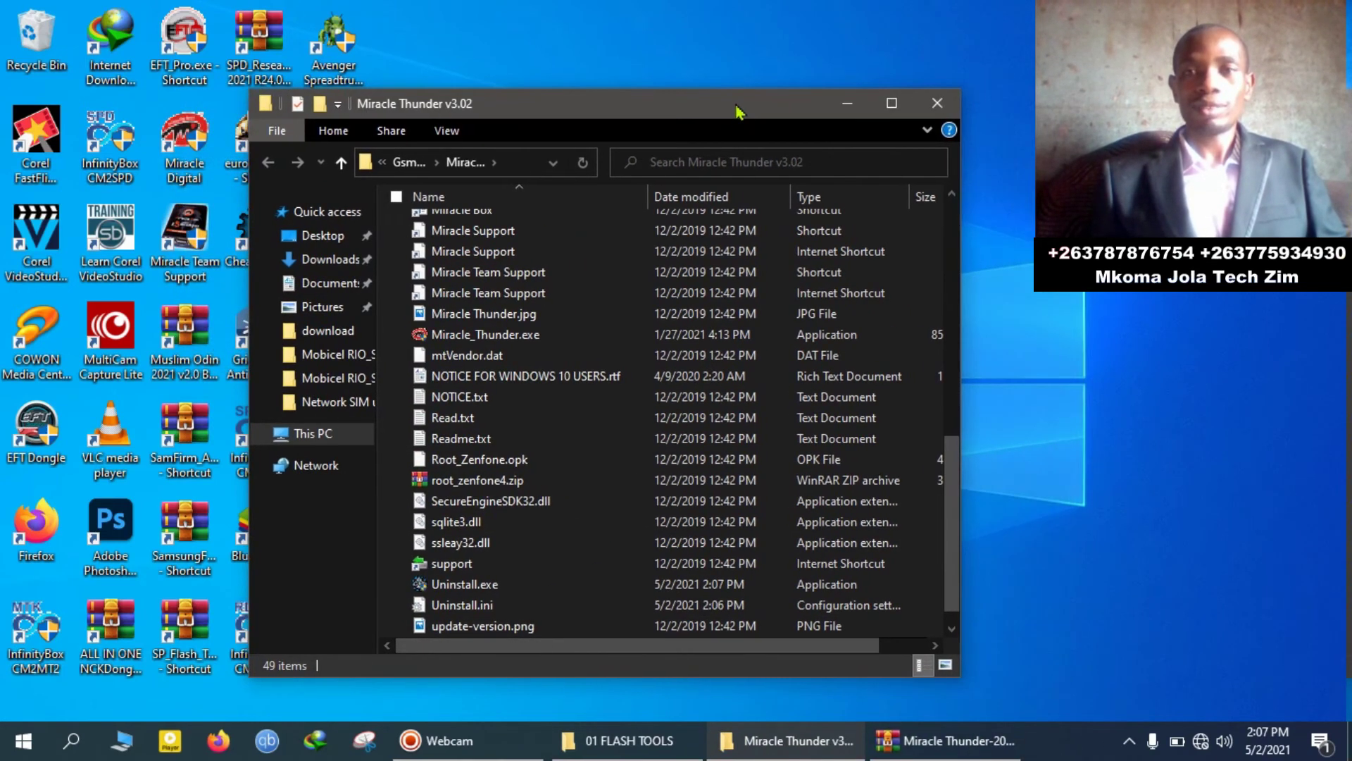
- Close the Miracle Thunder v3.02 folder and reposition the Miracle Box Ver 2.93 window showing Connected OK
{"action": "left_click", "coordinate": [937, 104]}
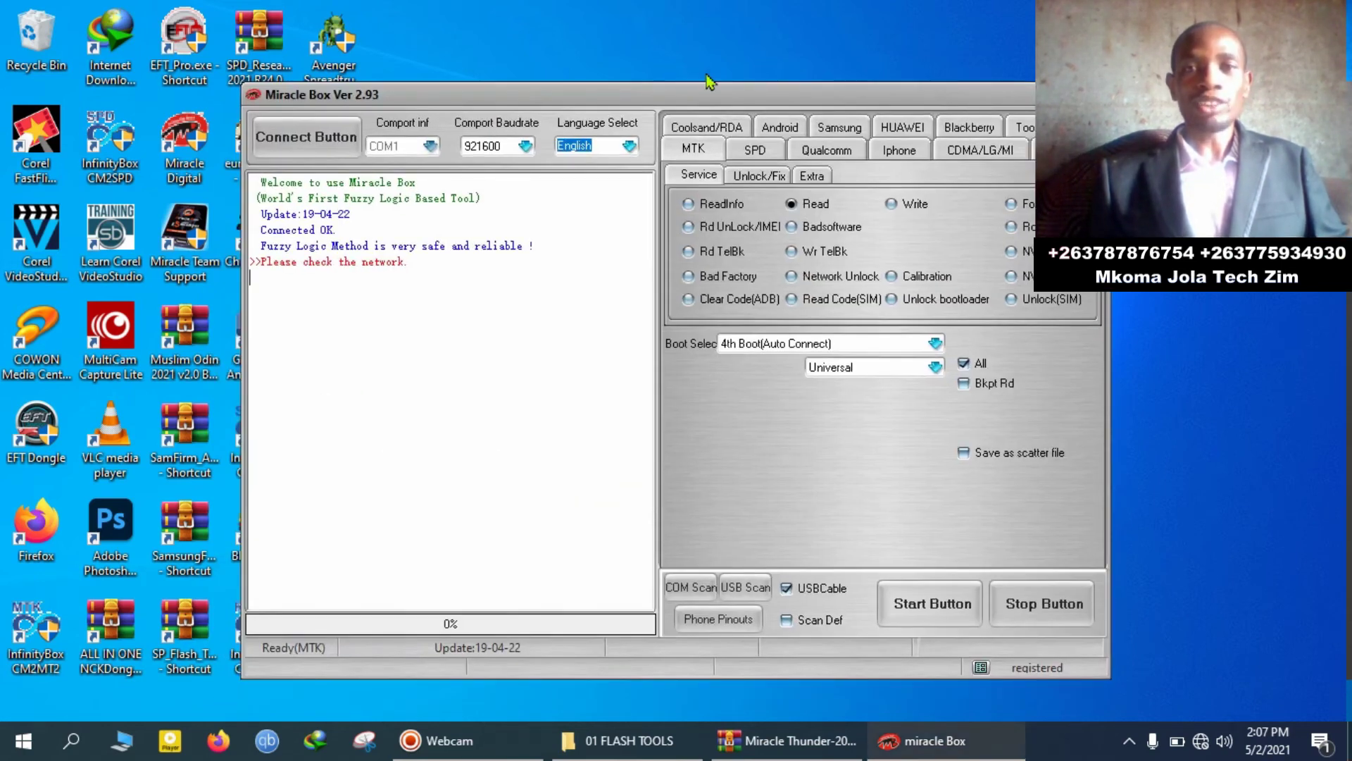
{"action": "left_click_drag", "start_coordinate": [693, 96], "coordinate": [551, 84]}
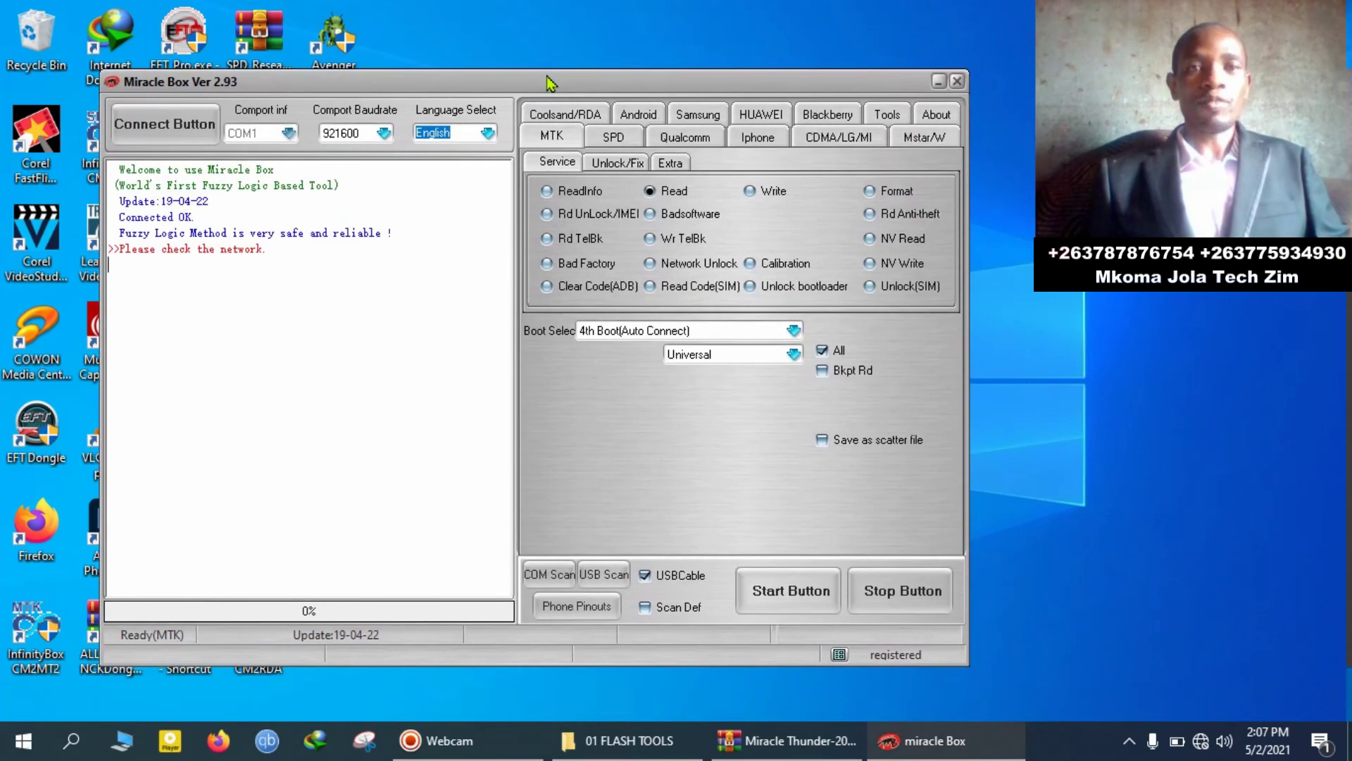